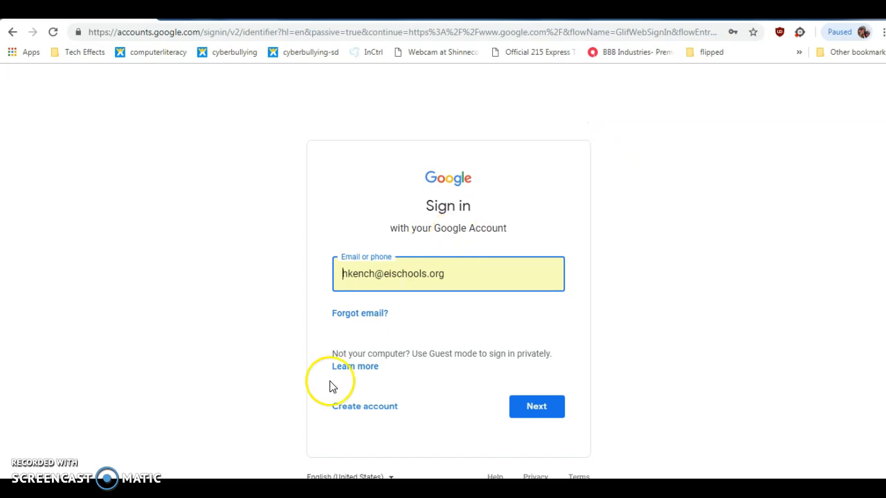
Choose 'Create account' on the sign-in page to start a new Google account
{"action": "left_click", "coordinate": [368, 408]}
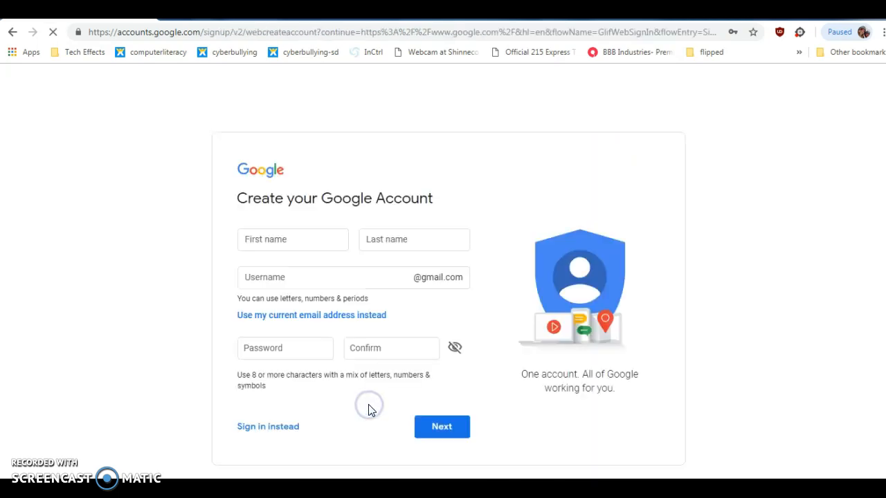
Enter the account holder's first and last name, a Gmail username, and the password twice
{"action": "left_click", "coordinate": [307, 242]}
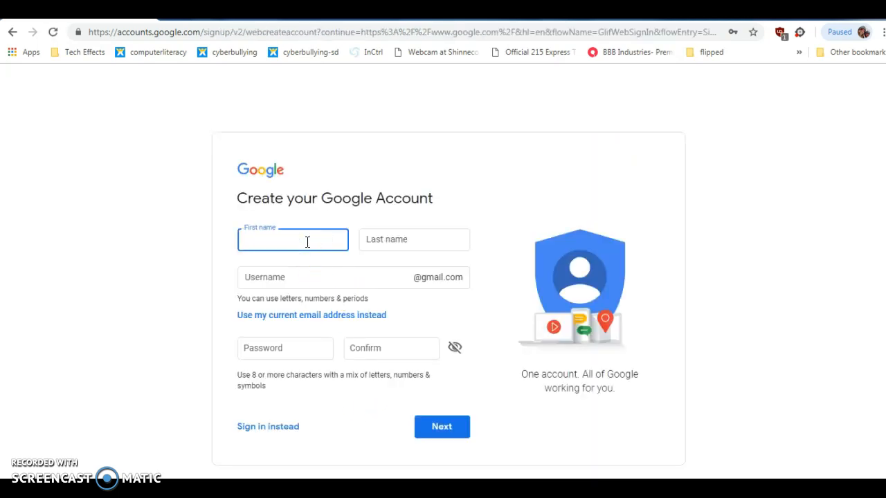
{"action": "key", "text": "Tab"}
{"action": "key", "text": "Tab"}
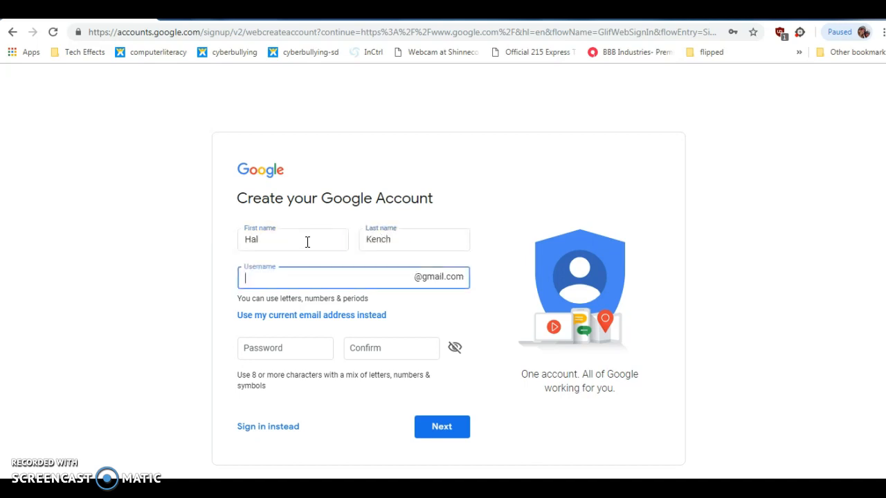
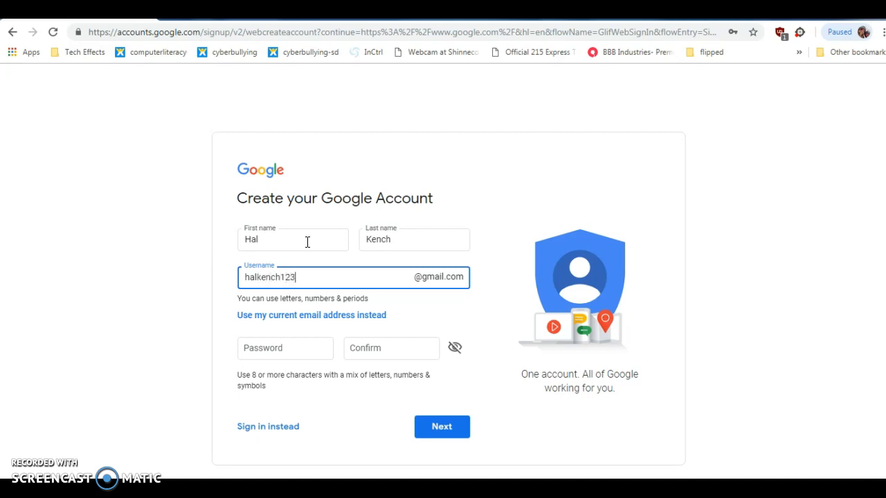
{"action": "left_click", "coordinate": [305, 352]}
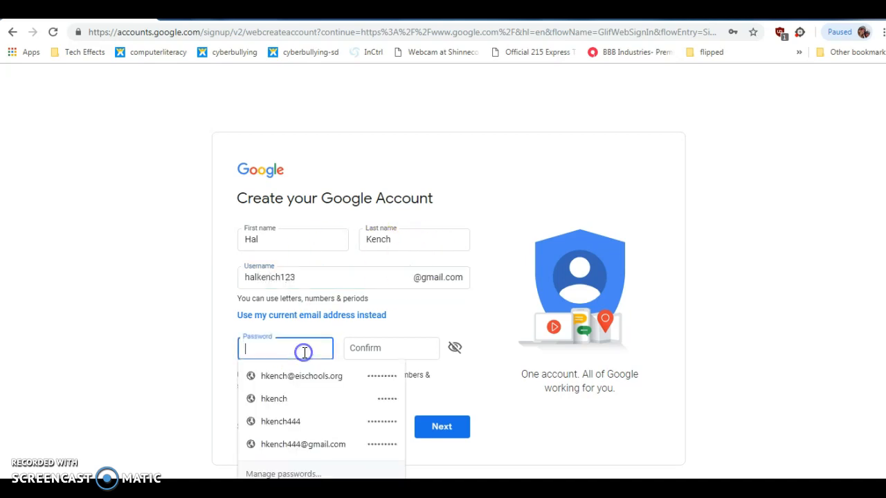
{"action": "type", "text": "h"}
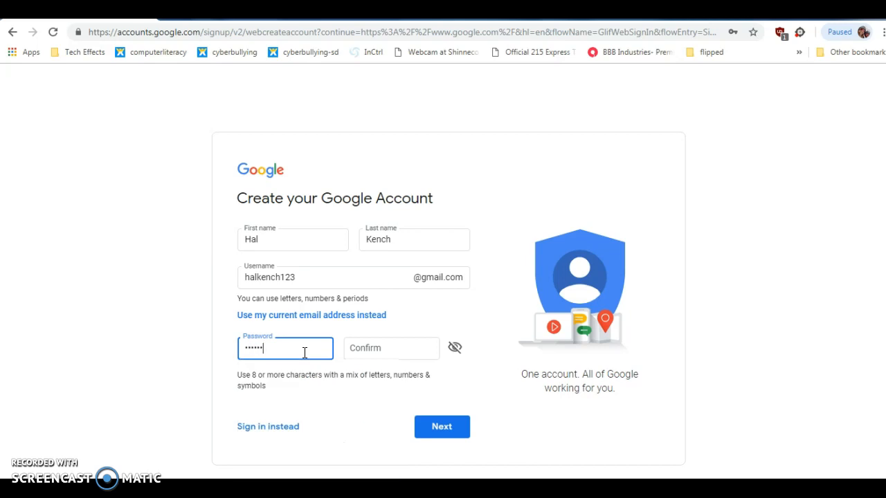
{"action": "key", "text": "Tab"}
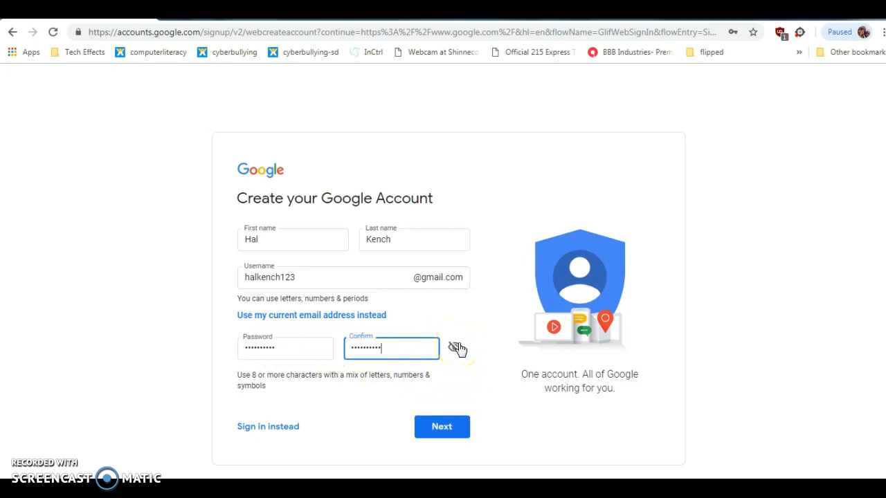
After the too-weak rejection, enter a stronger password in both password fields and resubmit
{"action": "left_click", "coordinate": [443, 429]}
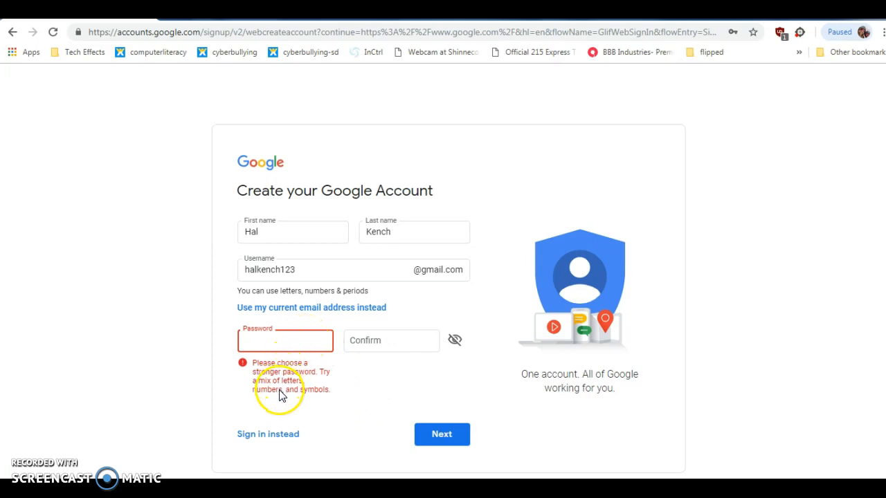
{"action": "left_click", "coordinate": [300, 342]}
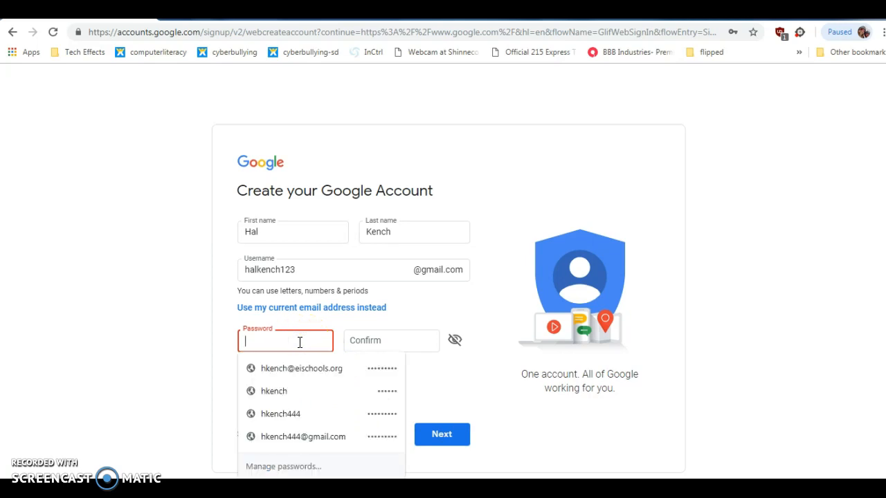
{"action": "type", "text": "••"}
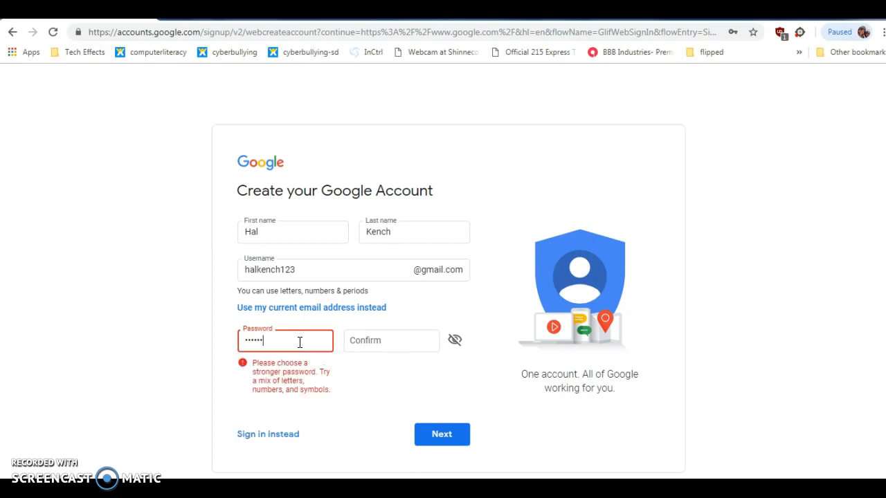
{"action": "key", "text": "Tab"}
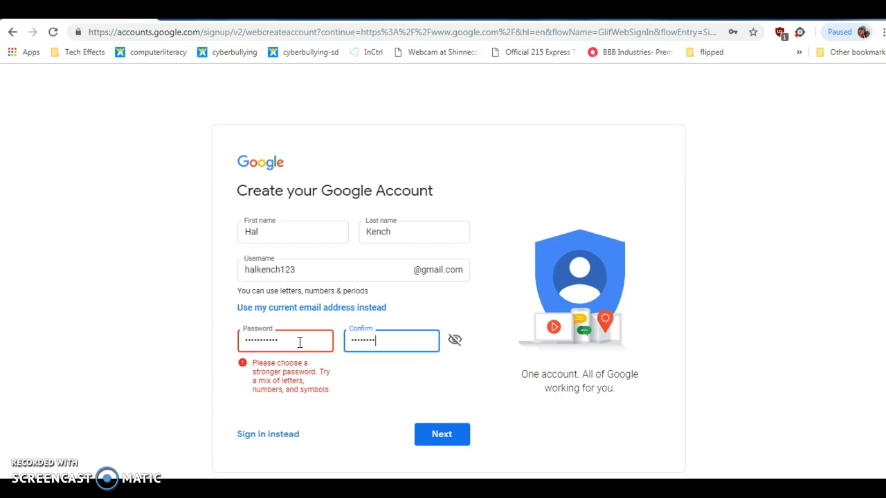
{"action": "left_click", "coordinate": [435, 437]}
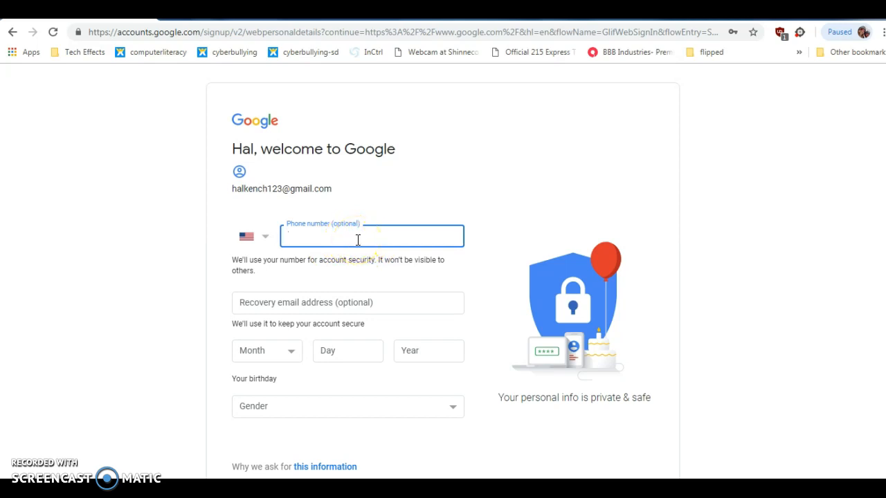
Leave the optional phone and recovery email fields blank and scroll down to the birthday fields
{"action": "left_click", "coordinate": [282, 256]}
{"action": "left_click", "coordinate": [394, 302]}
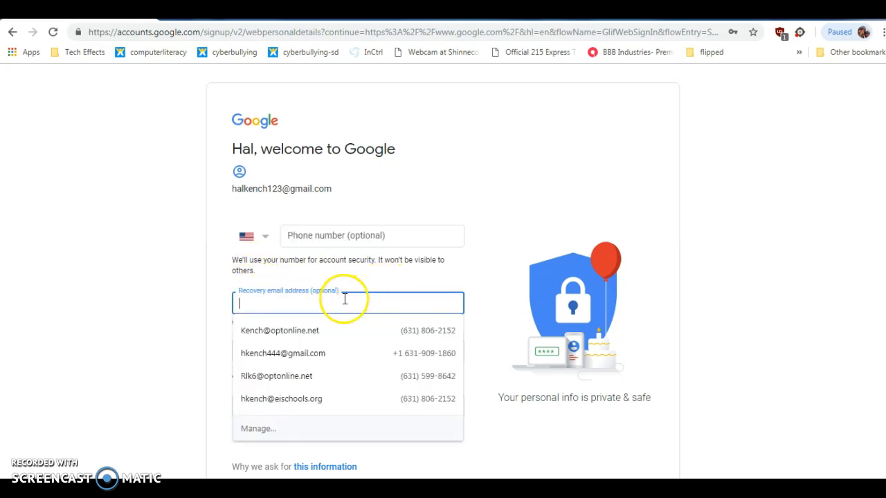
{"action": "left_click", "coordinate": [99, 251]}
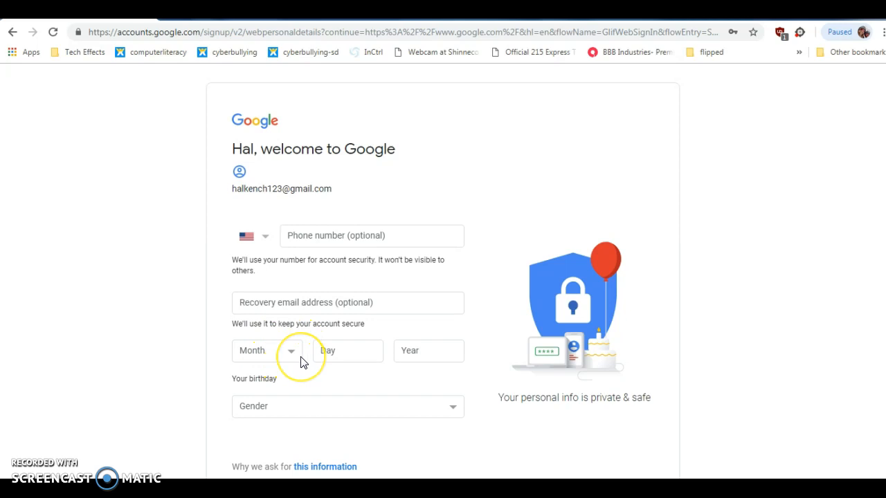
{"action": "scroll", "coordinate": [302, 362], "scroll_direction": "down", "scroll_amount": 1}
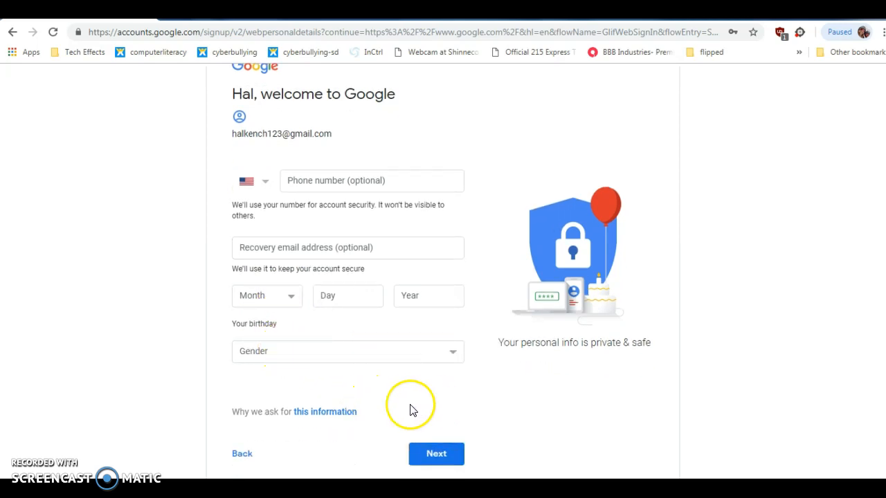
Set the gender to 'Rather not say'
{"action": "left_click", "coordinate": [446, 454]}
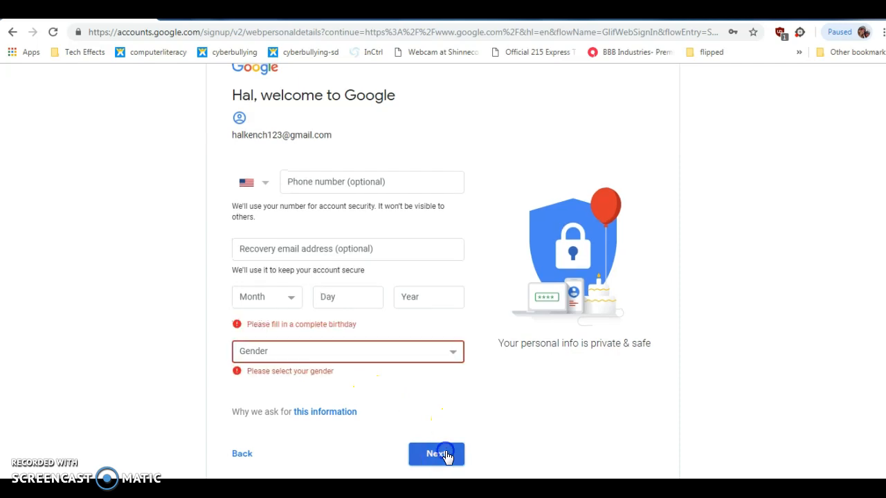
{"action": "left_click", "coordinate": [342, 352]}
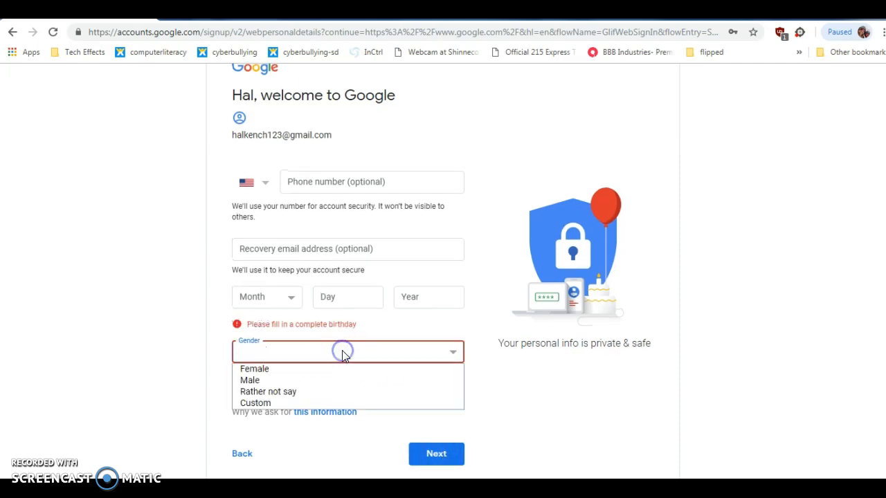
{"action": "left_click", "coordinate": [304, 392]}
{"action": "left_click", "coordinate": [440, 455]}
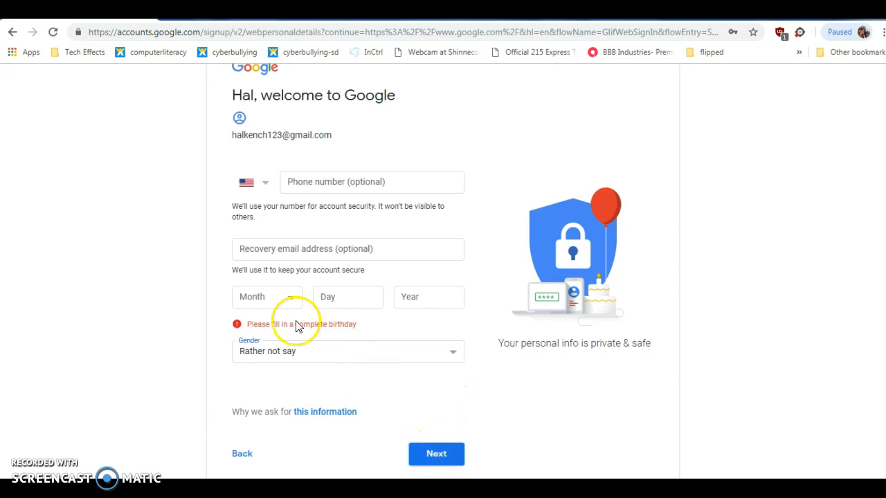
Enter the birthday January 1, 1970 and continue to the Privacy and Terms page
{"action": "left_click", "coordinate": [281, 299]}
{"action": "left_click", "coordinate": [277, 314]}
{"action": "left_click", "coordinate": [328, 296]}
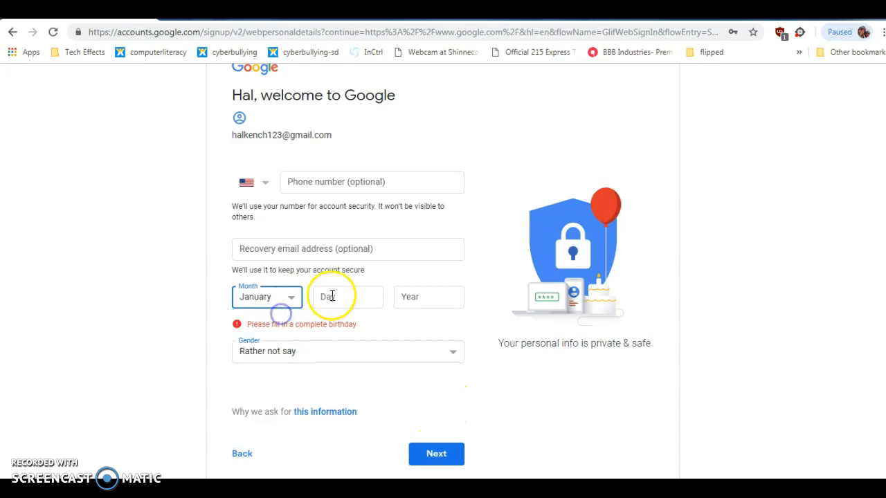
{"action": "type", "text": "1"}
{"action": "left_click", "coordinate": [429, 296]}
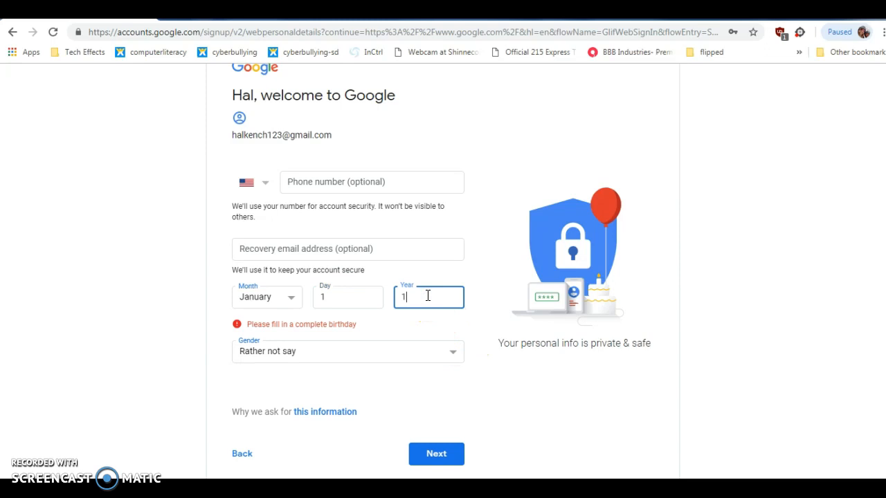
{"action": "type", "text": "1970"}
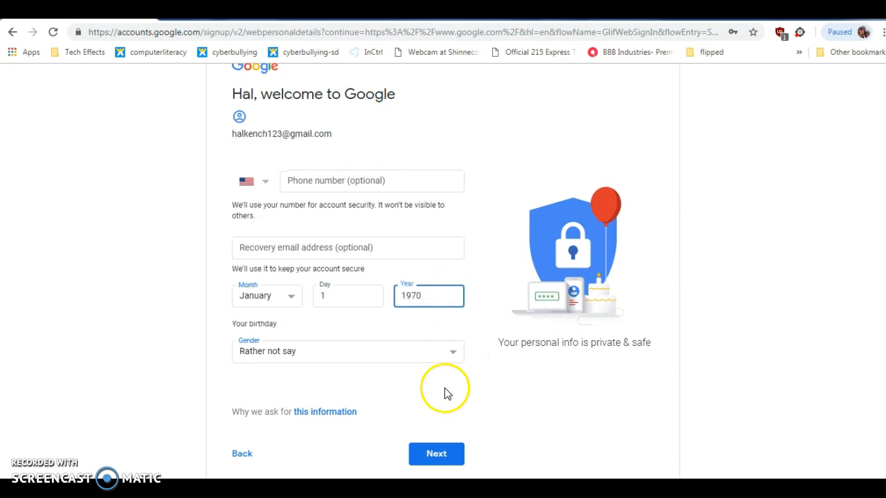
{"action": "left_click", "coordinate": [436, 456]}
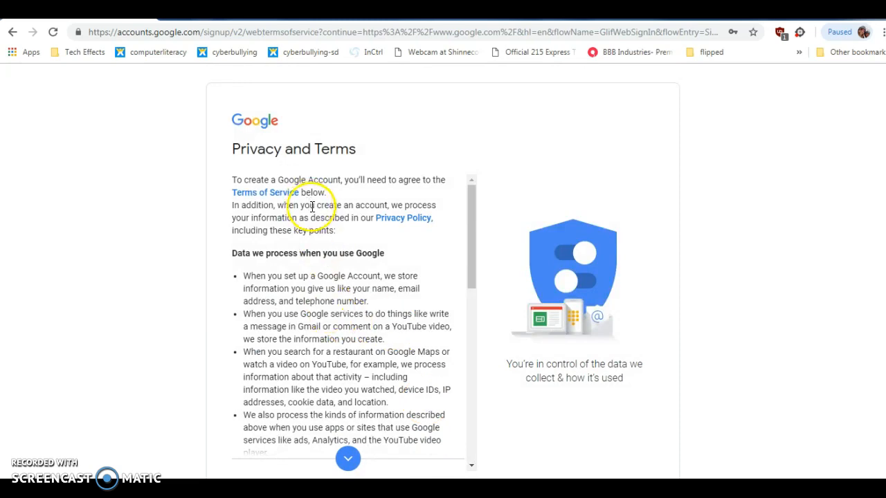
Scroll through the Privacy and Terms and accept them with 'I agree'
{"action": "scroll", "coordinate": [316, 210], "scroll_direction": "down", "scroll_amount": 1}
{"action": "scroll", "coordinate": [318, 221], "scroll_direction": "down", "scroll_amount": 8}
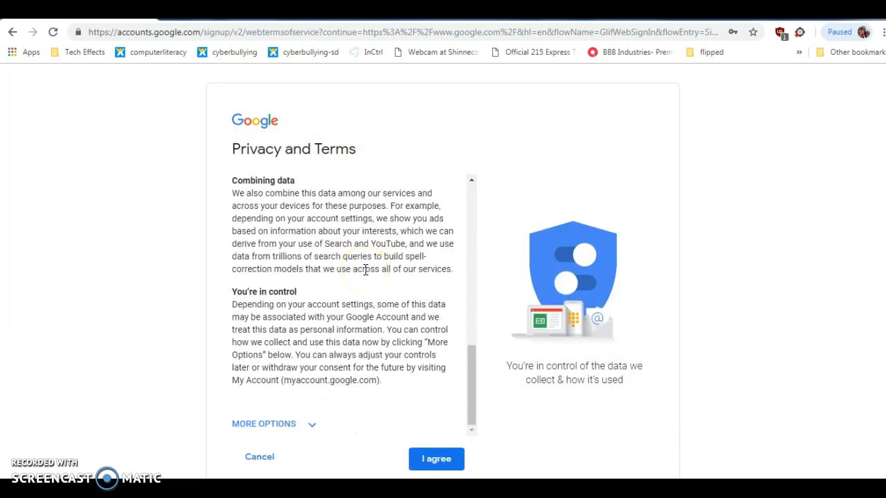
{"action": "left_click", "coordinate": [437, 459]}
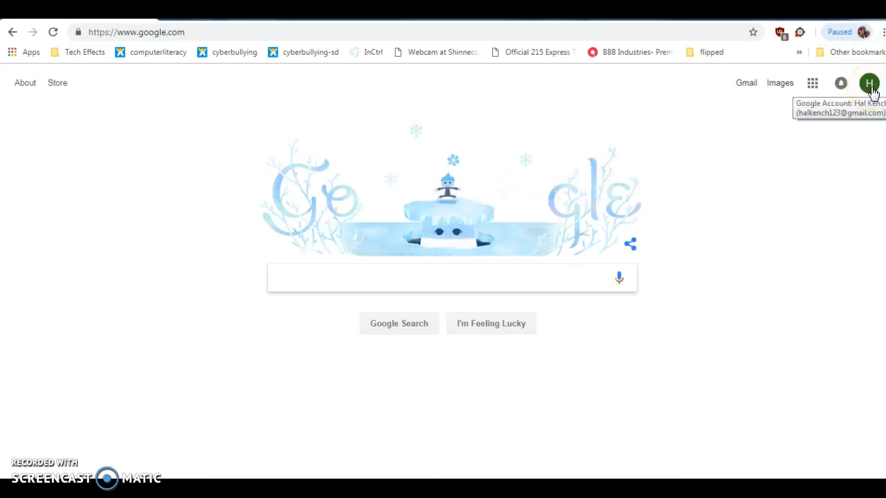
Bring up the Select profile photo dialog via 'Change' in the account avatar menu
{"action": "left_click", "coordinate": [870, 90]}
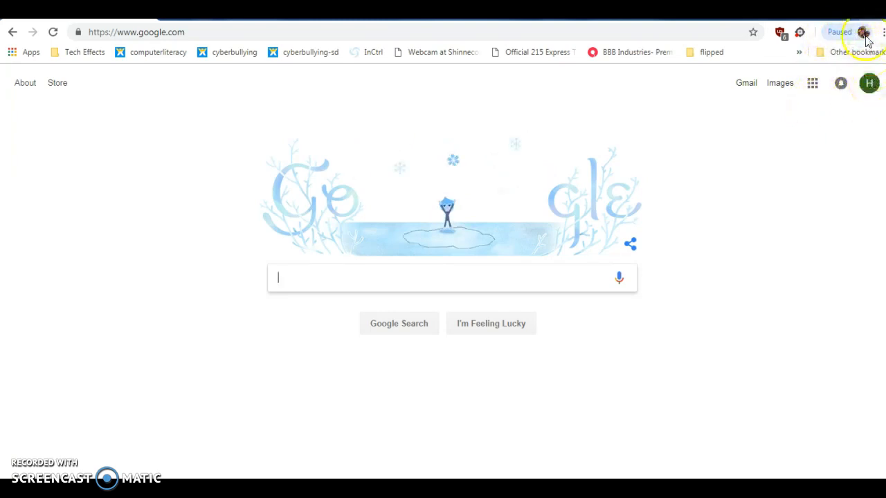
{"action": "left_click", "coordinate": [870, 84]}
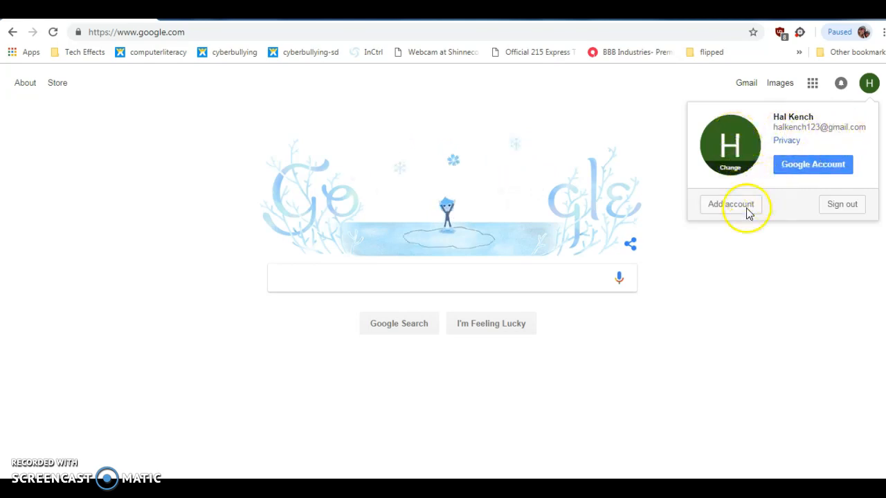
{"action": "left_click", "coordinate": [732, 147]}
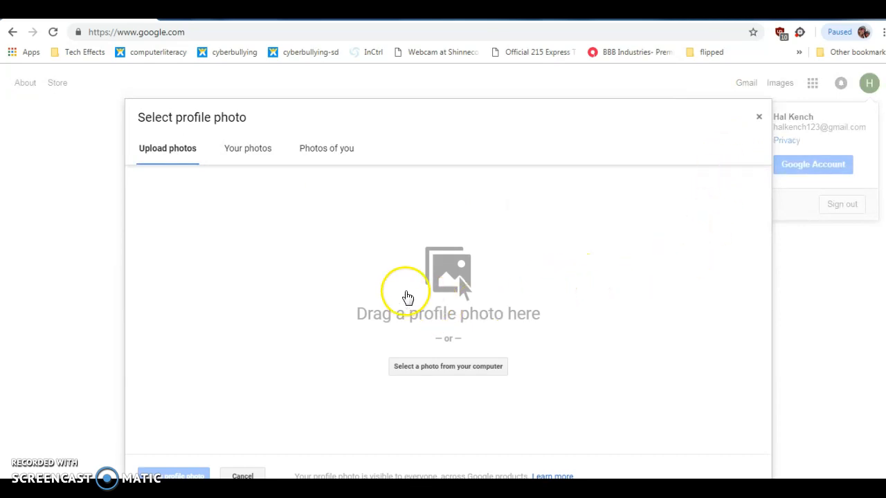
Upload hal.jpg from the Desktop and set it as the profile photo
{"action": "left_click", "coordinate": [466, 370]}
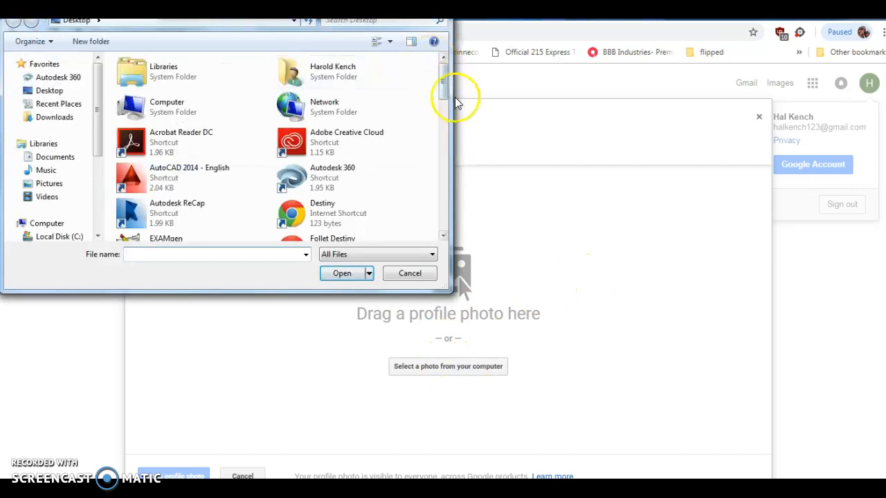
{"action": "left_click_drag", "start_coordinate": [443, 85], "coordinate": [443, 198]}
{"action": "left_click", "coordinate": [132, 173]}
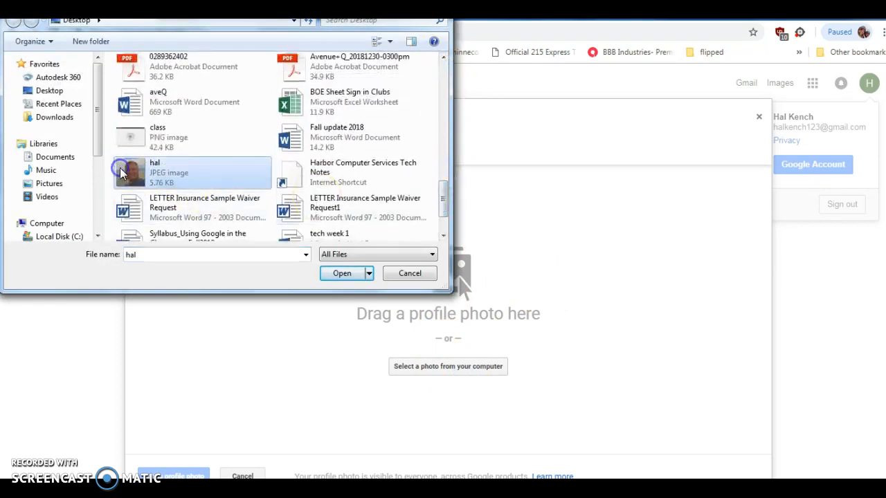
{"action": "left_click", "coordinate": [340, 274]}
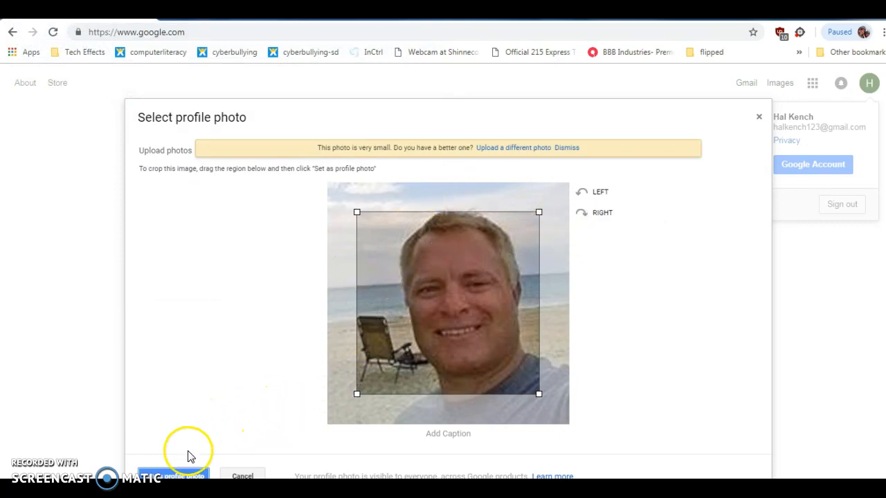
{"action": "left_click", "coordinate": [184, 475]}
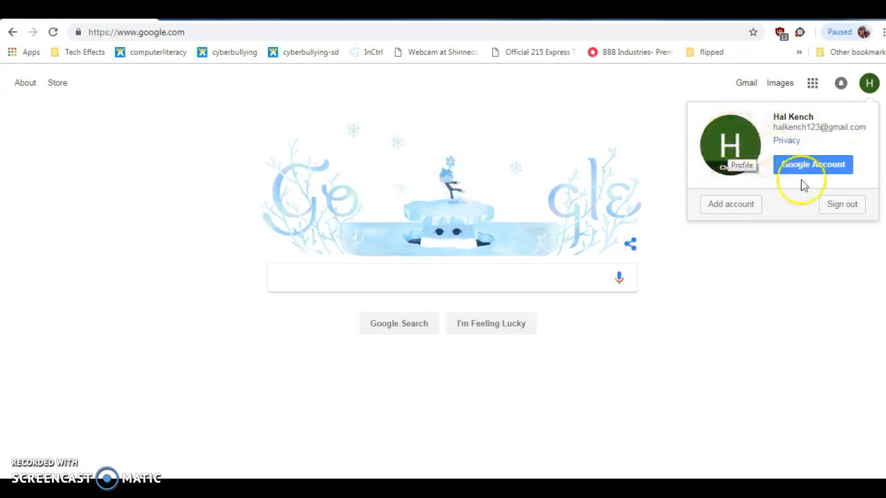
Close the account details panel, then sign out from the avatar menu
{"action": "left_click", "coordinate": [771, 304]}
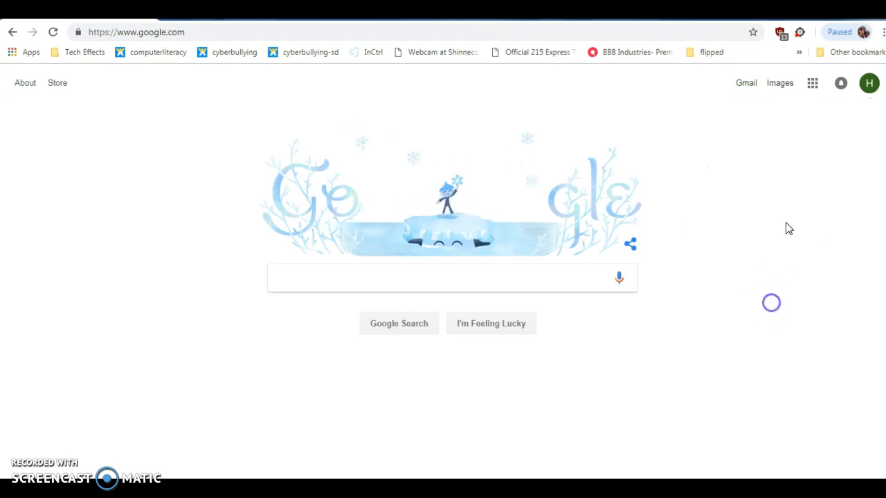
{"action": "left_click", "coordinate": [802, 174]}
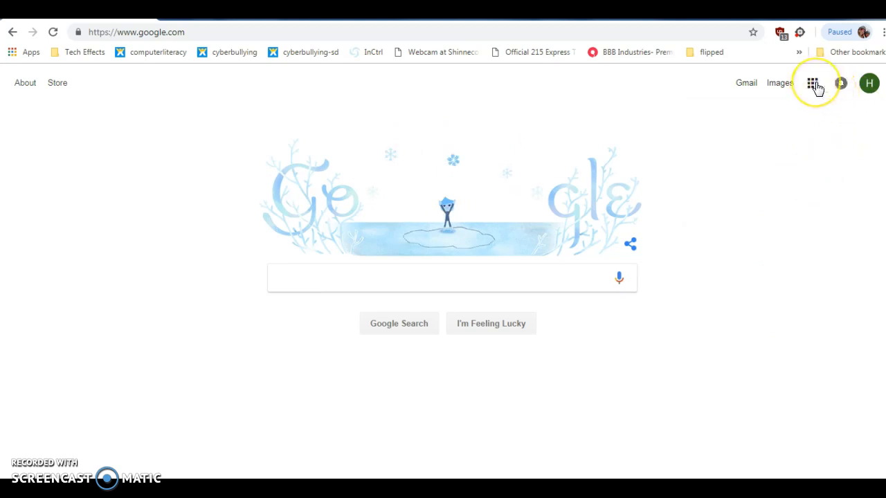
{"action": "left_click", "coordinate": [314, 383]}
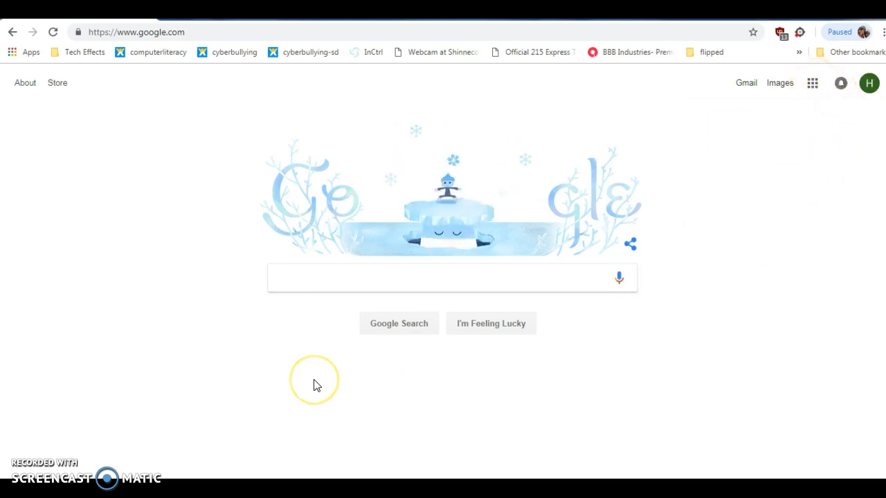
{"action": "key", "text": "super+d"}
{"action": "key", "text": "super+d"}
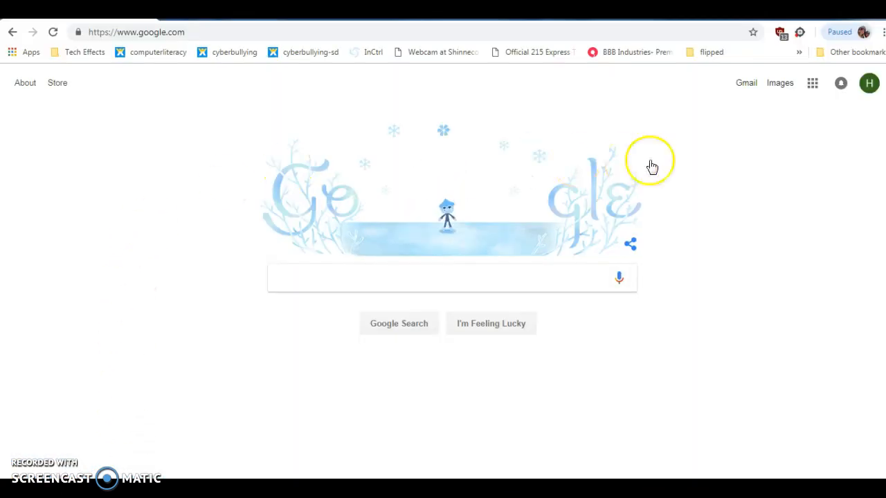
{"action": "left_click", "coordinate": [868, 84]}
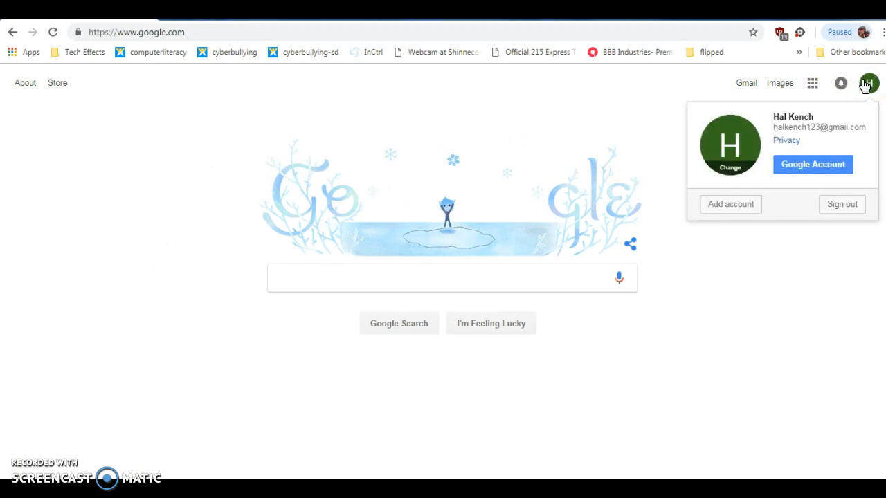
{"action": "left_click", "coordinate": [840, 205]}
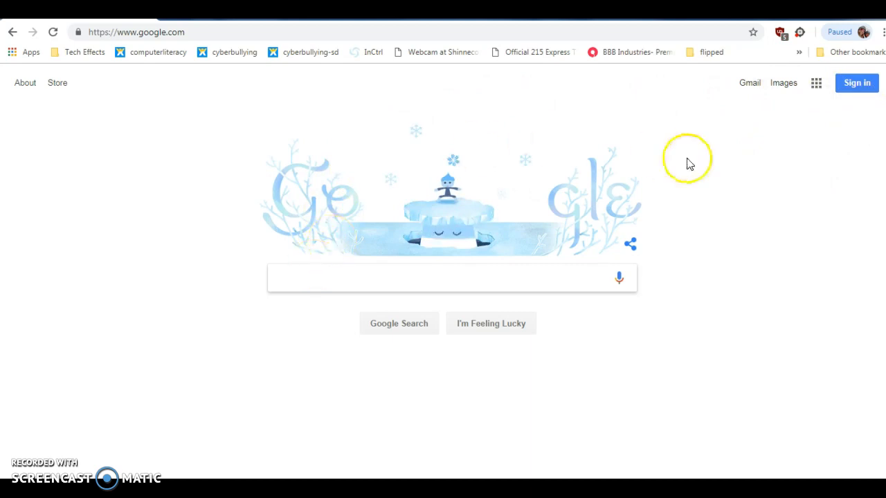
Sign back in with the saved account and its password, then skip recovery options with DONE
{"action": "left_click", "coordinate": [856, 83]}
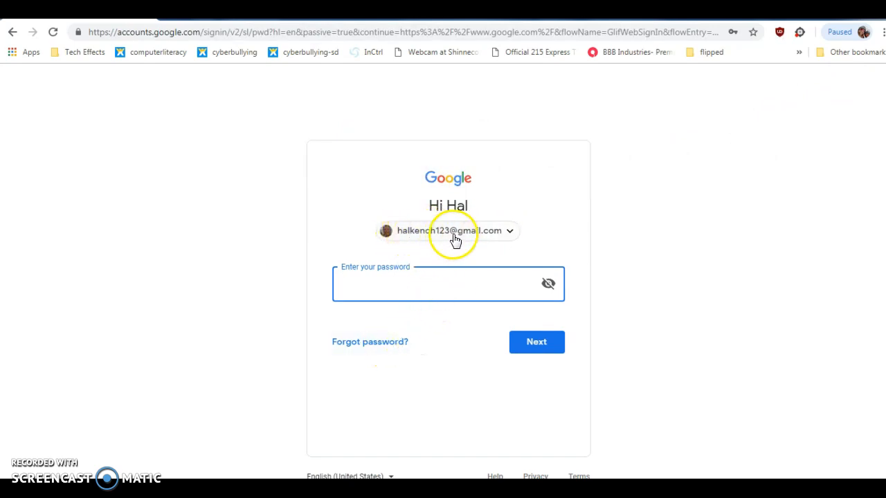
{"action": "left_click", "coordinate": [511, 233]}
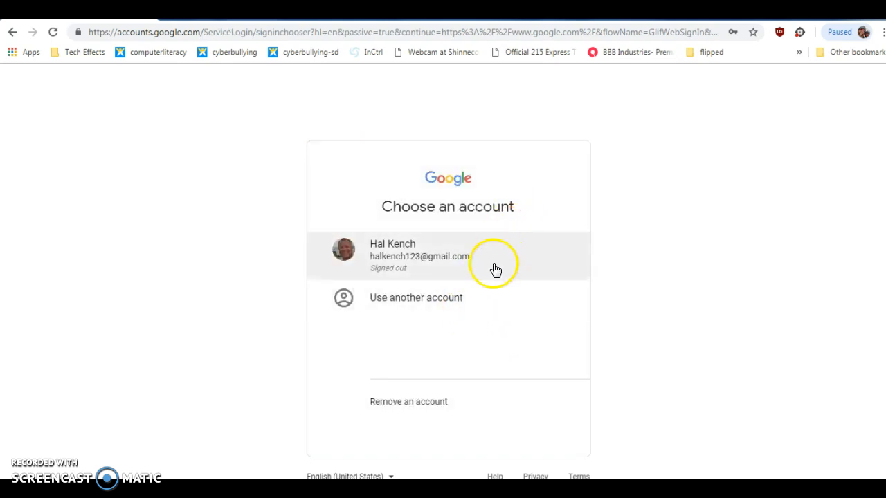
{"action": "left_click", "coordinate": [464, 254]}
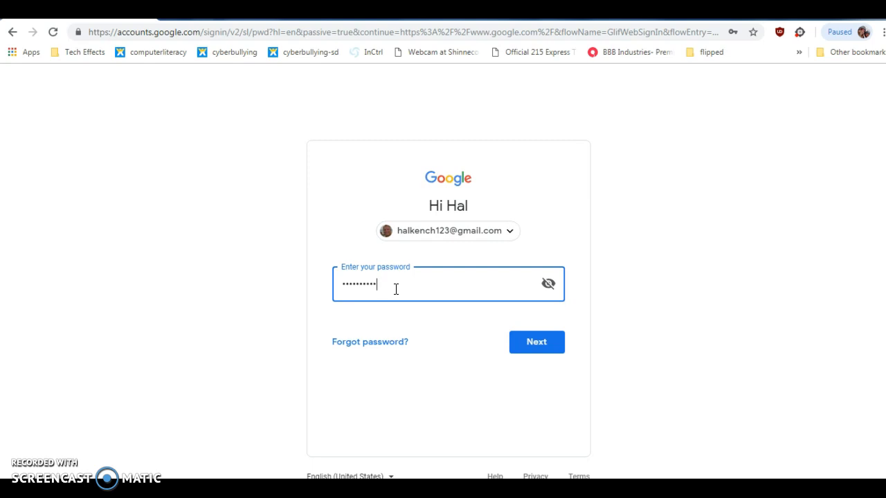
{"action": "left_click", "coordinate": [533, 346]}
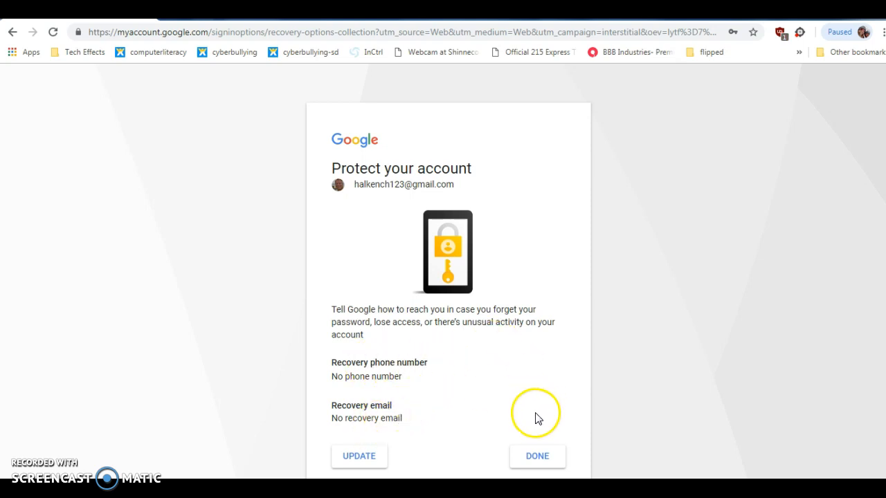
{"action": "left_click", "coordinate": [538, 457]}
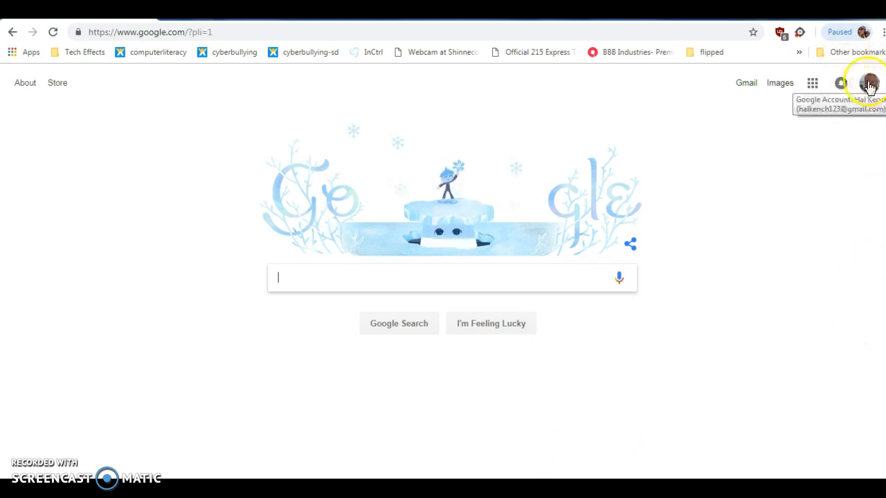
Drag Calendar and Gmail into the top row of the Google apps grid beside Drive
{"action": "left_click", "coordinate": [815, 90]}
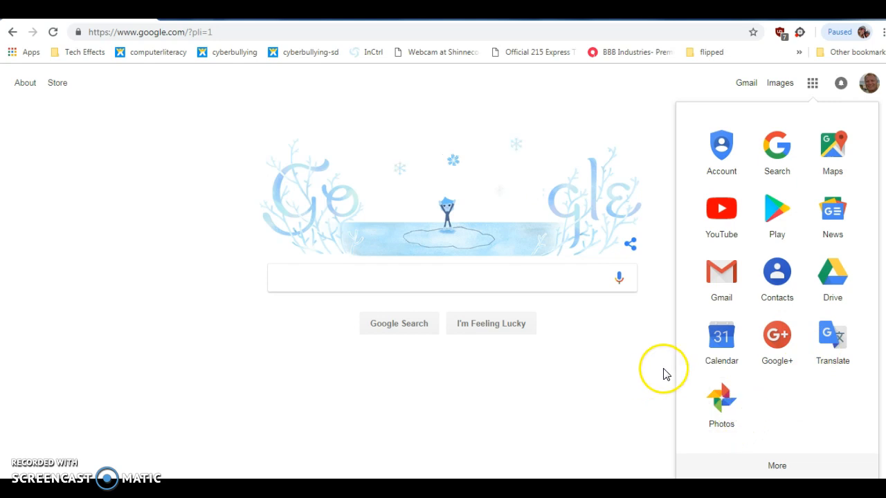
{"action": "left_click_drag", "start_coordinate": [722, 345], "coordinate": [726, 127]}
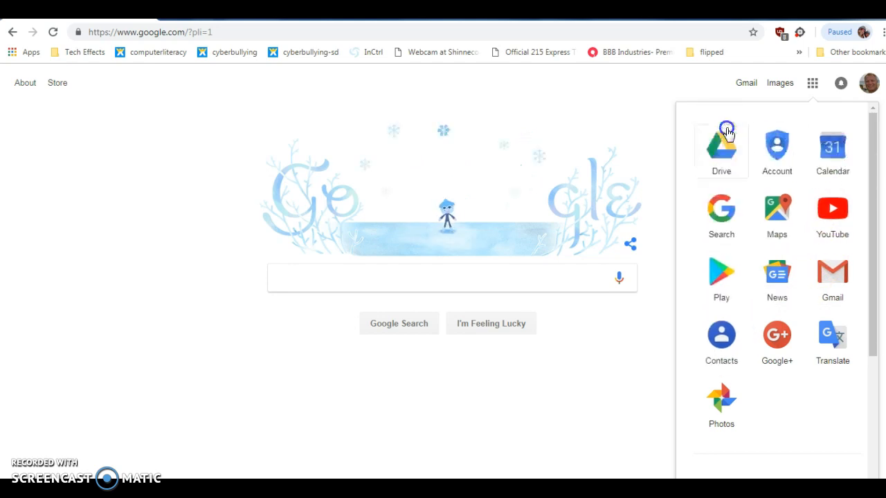
{"action": "left_click_drag", "start_coordinate": [835, 292], "coordinate": [762, 142]}
{"action": "left_click_drag", "start_coordinate": [728, 217], "coordinate": [758, 149]}
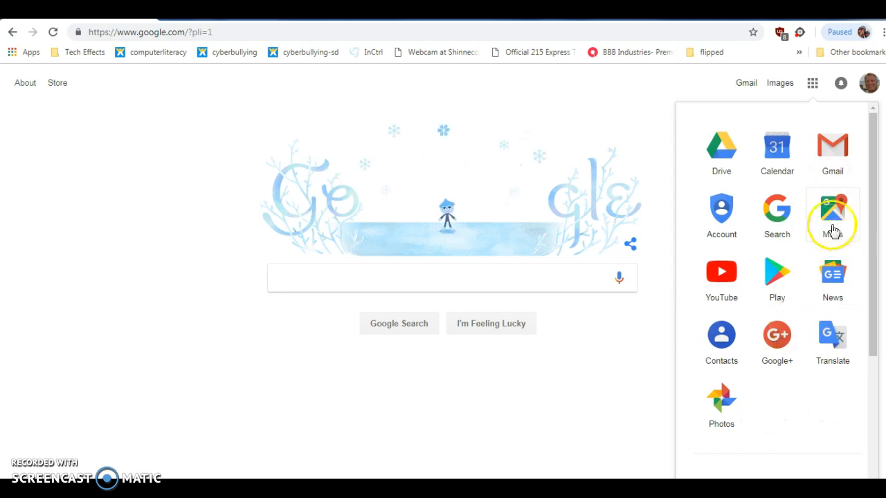
Rearrange Play, Photos and YouTube in the lower rows and move News to the end
{"action": "left_click_drag", "start_coordinate": [775, 282], "coordinate": [805, 398]}
{"action": "left_click_drag", "start_coordinate": [836, 346], "coordinate": [754, 198]}
{"action": "left_click_drag", "start_coordinate": [775, 287], "coordinate": [715, 210]}
{"action": "left_click_drag", "start_coordinate": [840, 211], "coordinate": [781, 213]}
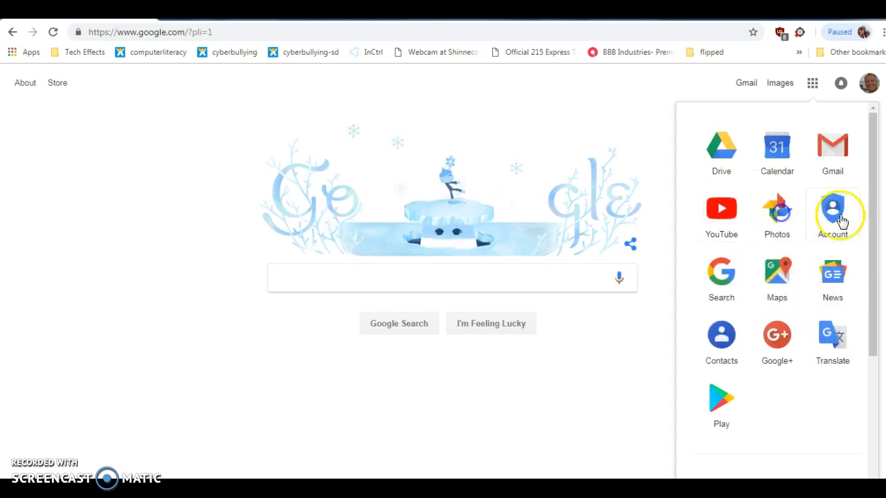
{"action": "left_click_drag", "start_coordinate": [833, 293], "coordinate": [801, 411]}
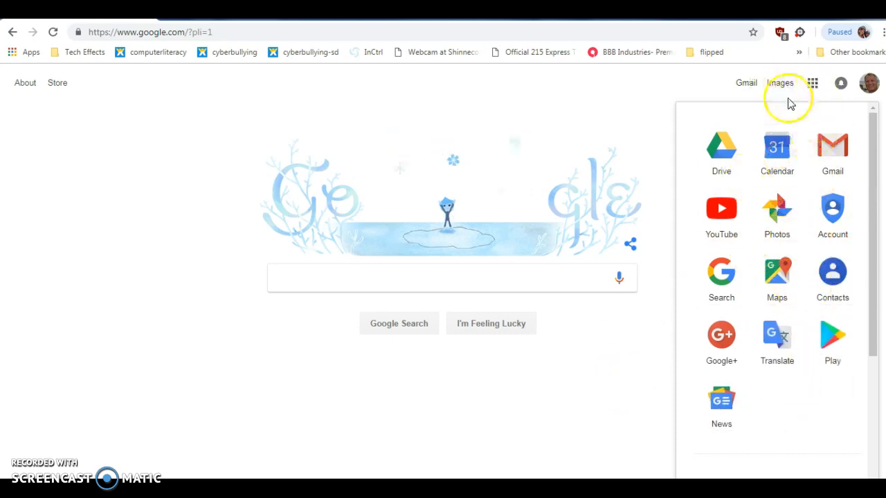
{"action": "left_click", "coordinate": [613, 443]}
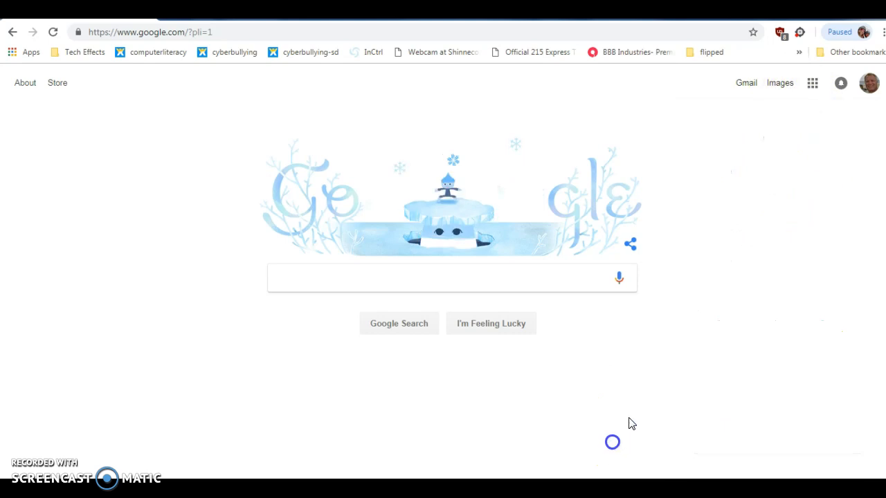
Confirm the new app order, then sign out from the account avatar menu
{"action": "left_click", "coordinate": [814, 86]}
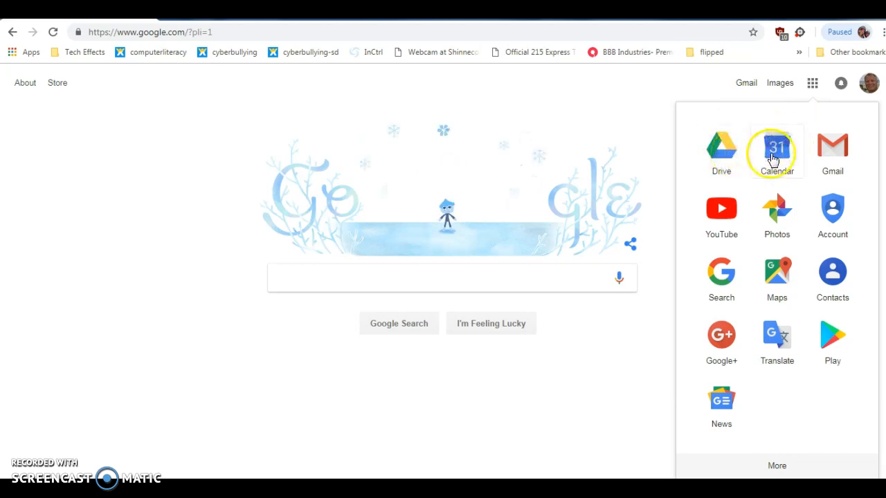
{"action": "left_click", "coordinate": [605, 378]}
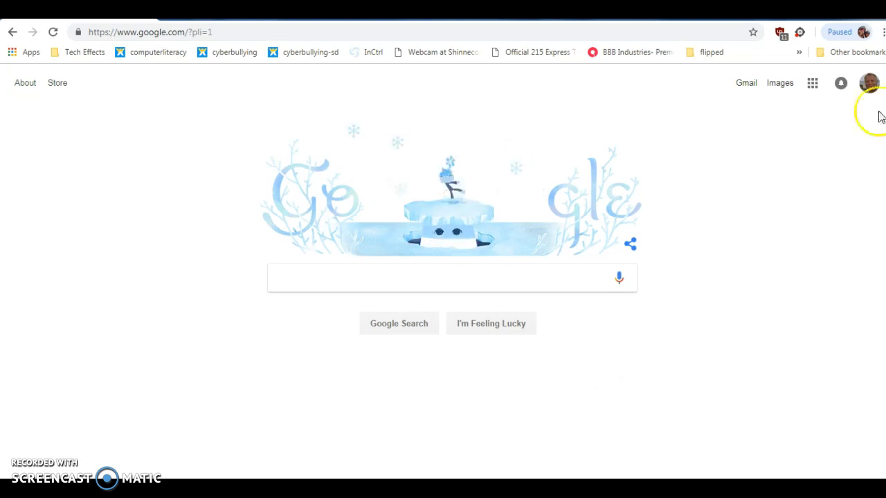
{"action": "left_click", "coordinate": [869, 83]}
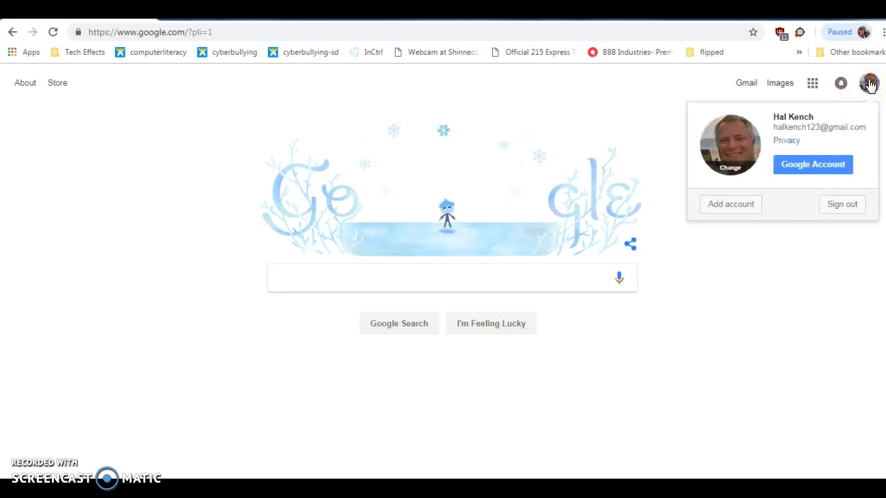
{"action": "left_click", "coordinate": [843, 206]}
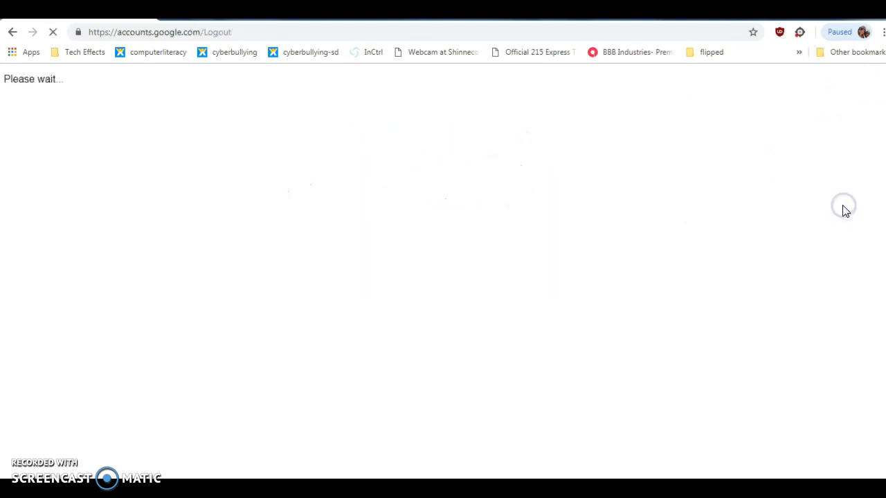